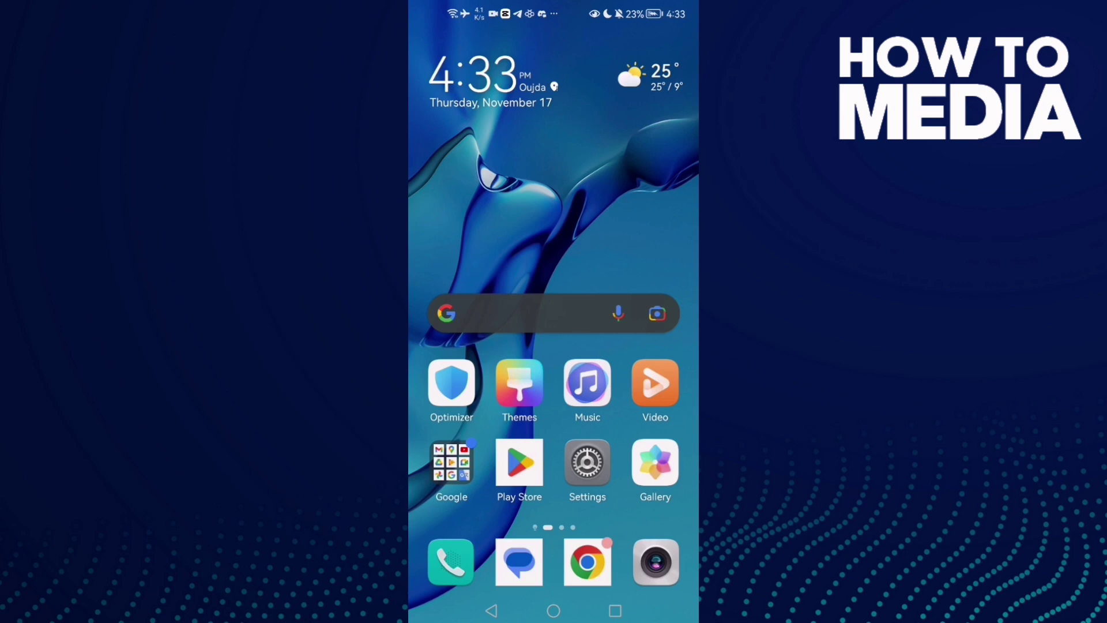
# - Search the installed apps for 'tele' and open Telegram's app info
pyautogui.click(588, 463)
pyautogui.scroll(5, 635, 393)
pyautogui.scroll(-5, 600, 432)
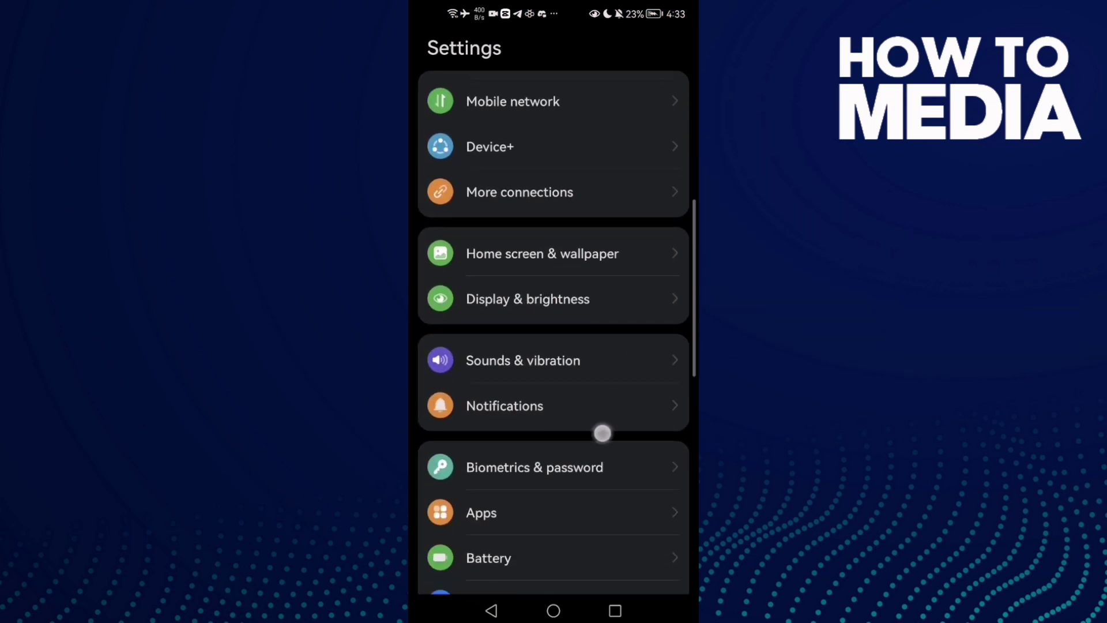
pyautogui.click(569, 256)
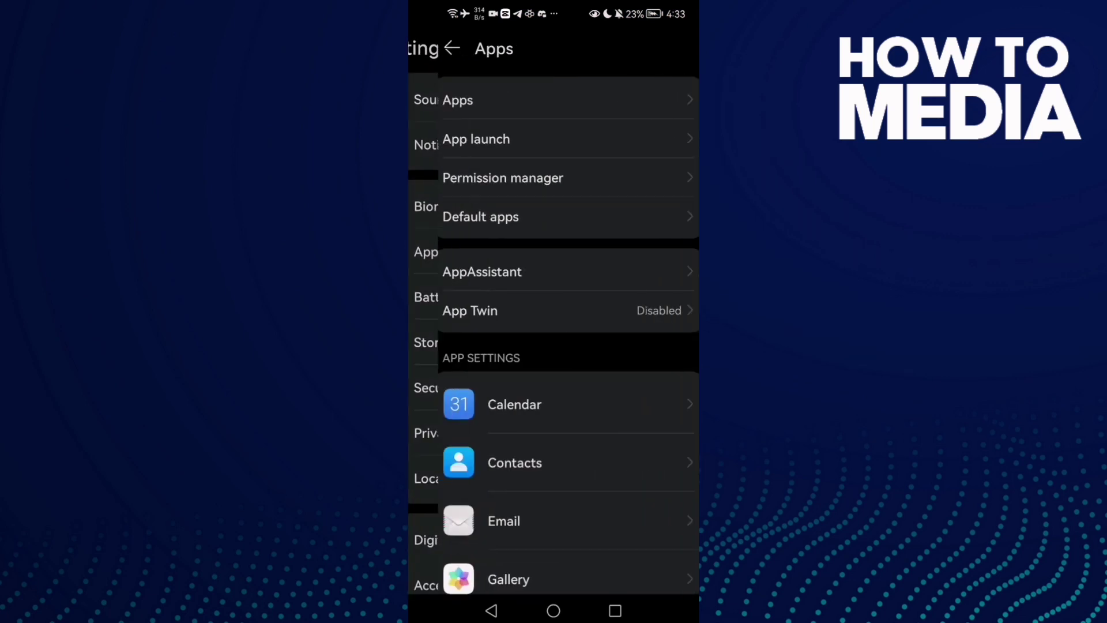
pyautogui.click(506, 107)
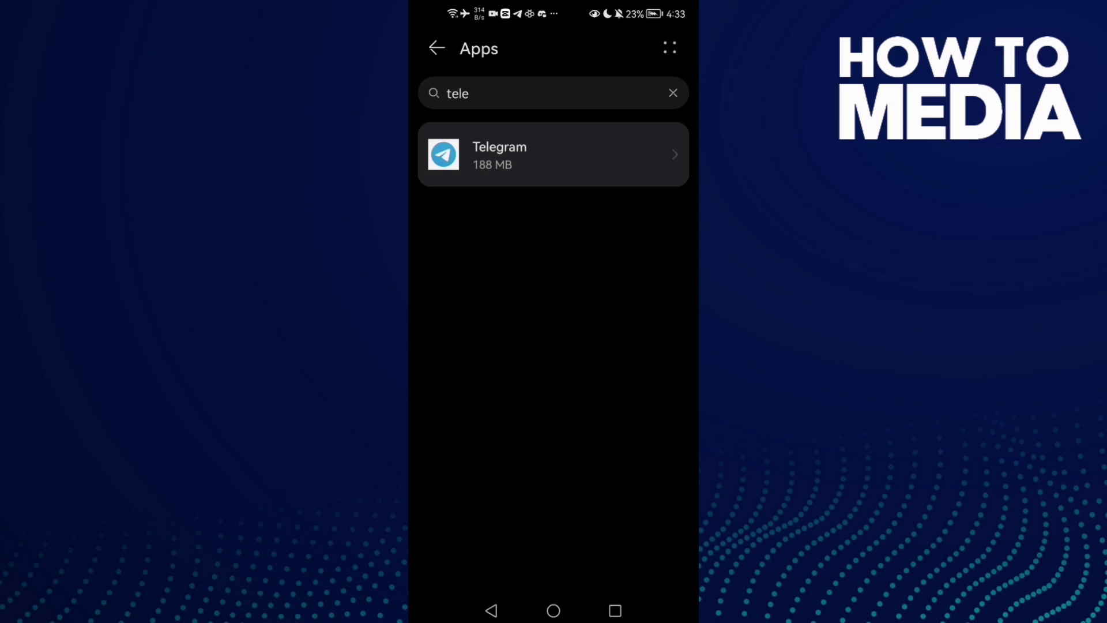
pyautogui.click(586, 92)
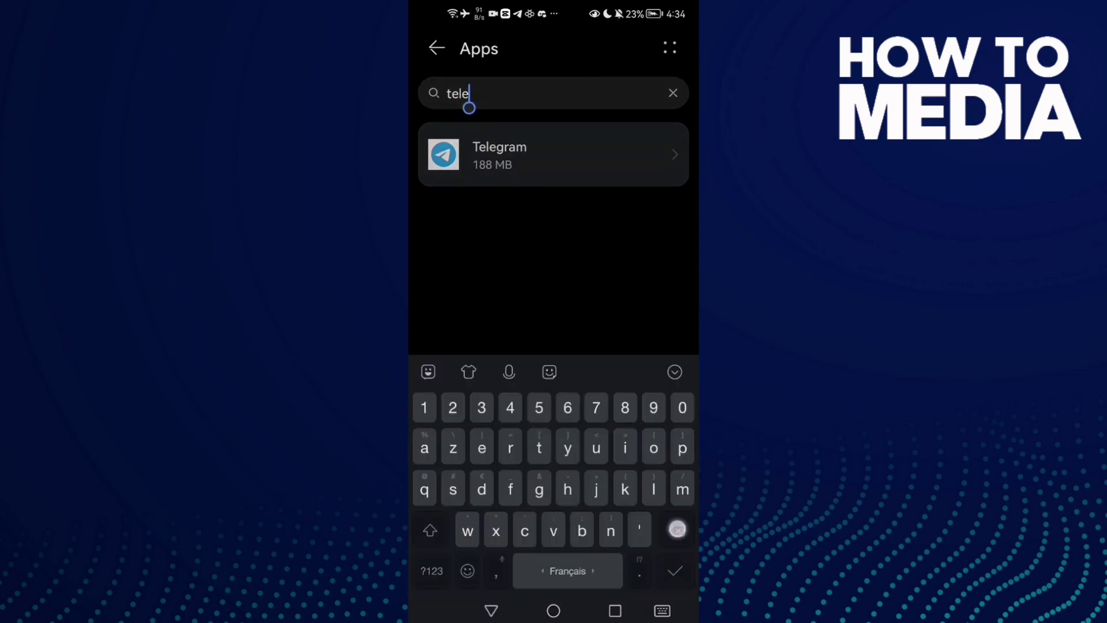
pyautogui.press('BackSpace')
pyautogui.press('BackSpace')
pyautogui.press('BackSpace')
pyautogui.write('eke')
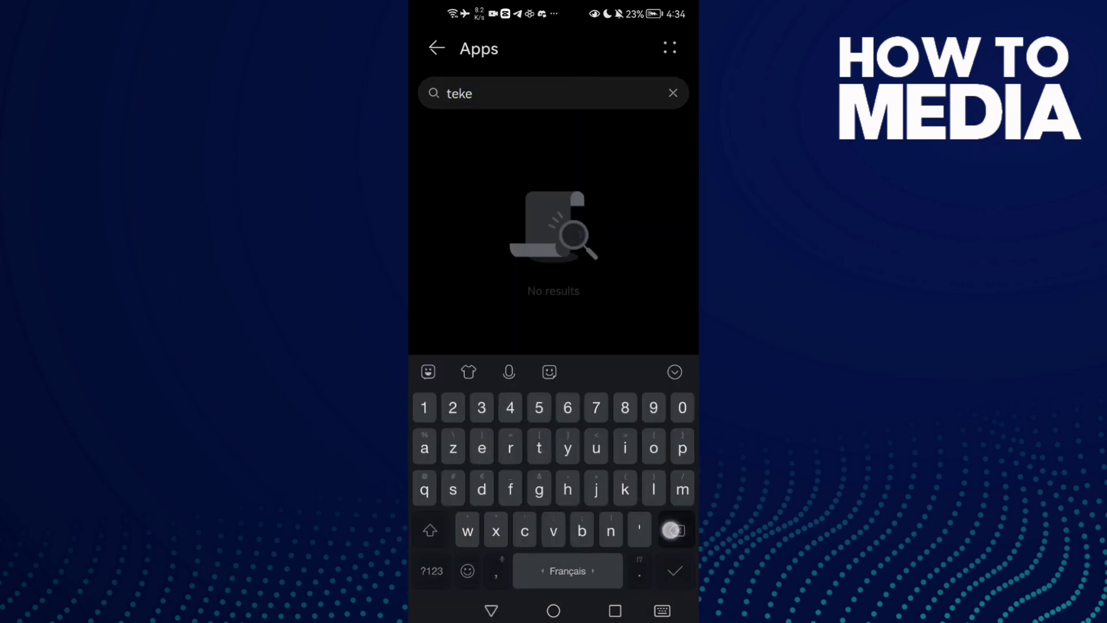
pyautogui.press('BackSpace')
pyautogui.press('BackSpace')
pyautogui.write('le')
pyautogui.click(519, 155)
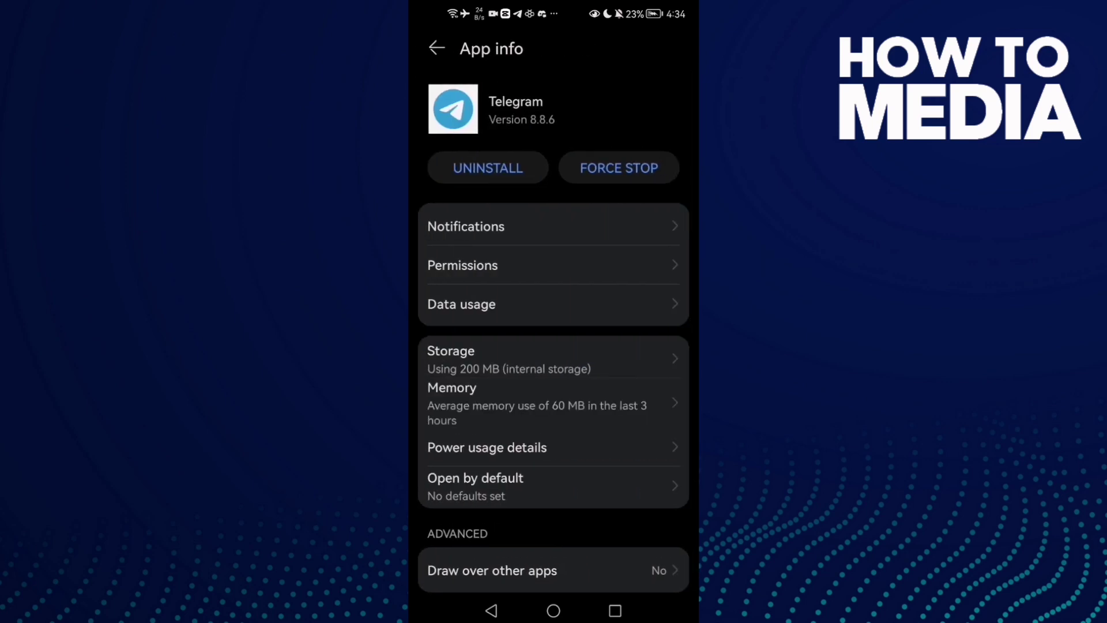
# - Clear Telegram's cache from Storage, then force-stop Telegram and confirm
pyautogui.click(493, 356)
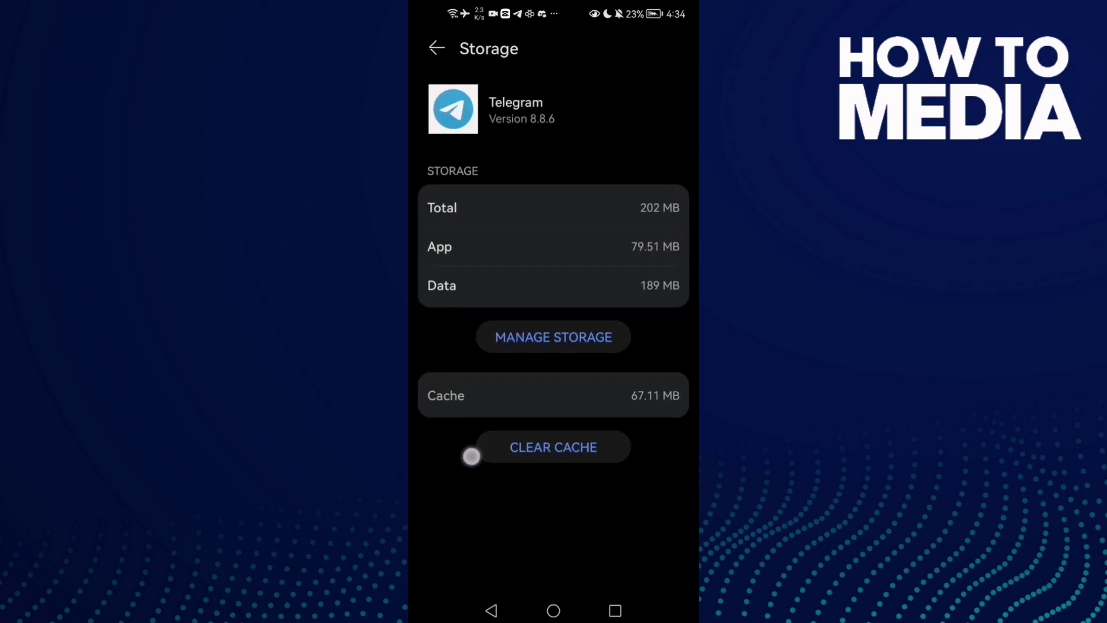
pyautogui.click(553, 447)
pyautogui.click(491, 610)
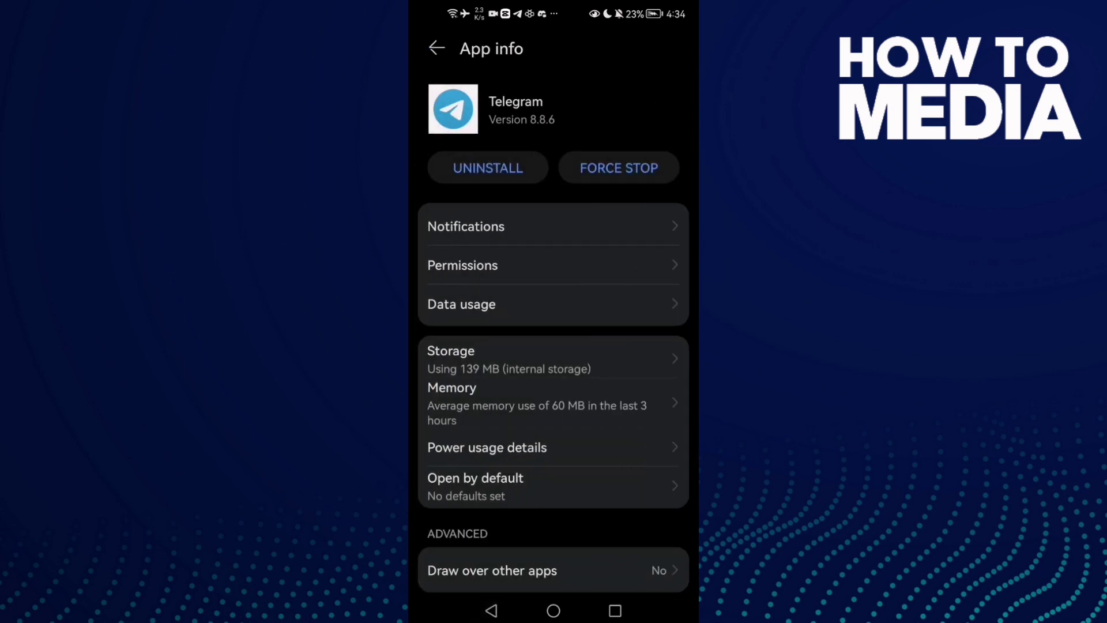
pyautogui.click(593, 169)
pyautogui.click(605, 560)
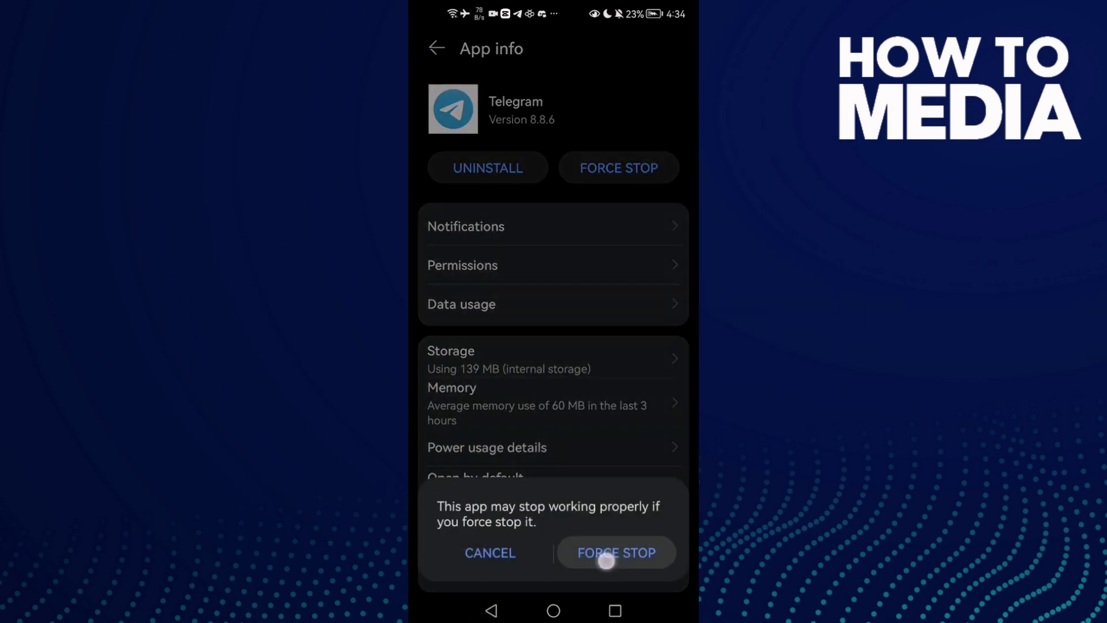
# - Confirm Telegram's Storage permission is set to Allow, then back out to the home screen
pyautogui.click(463, 265)
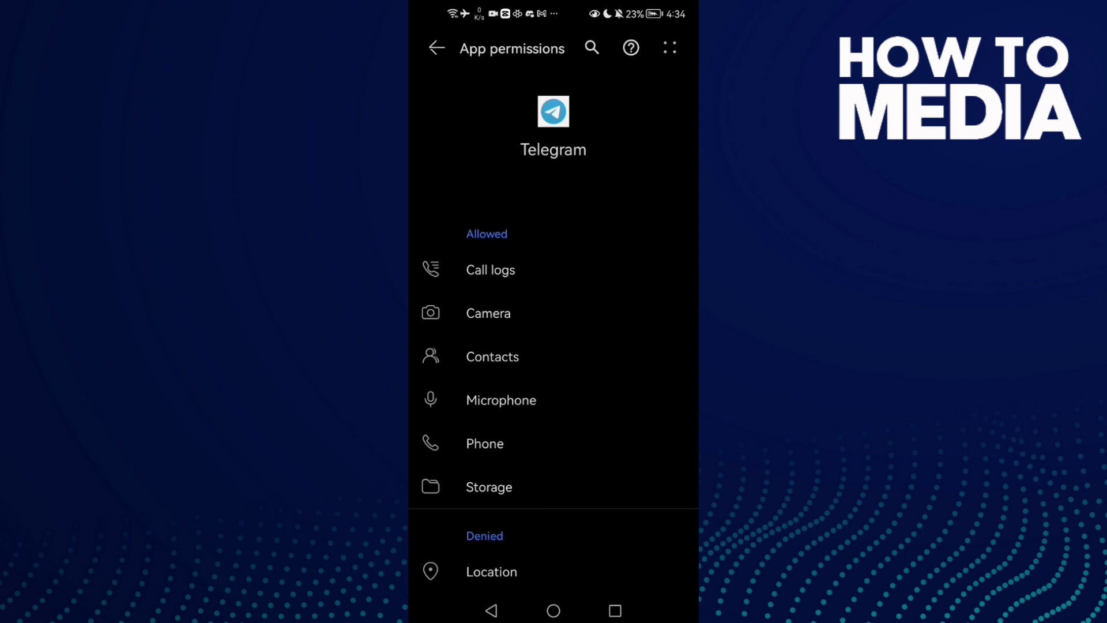
pyautogui.click(489, 487)
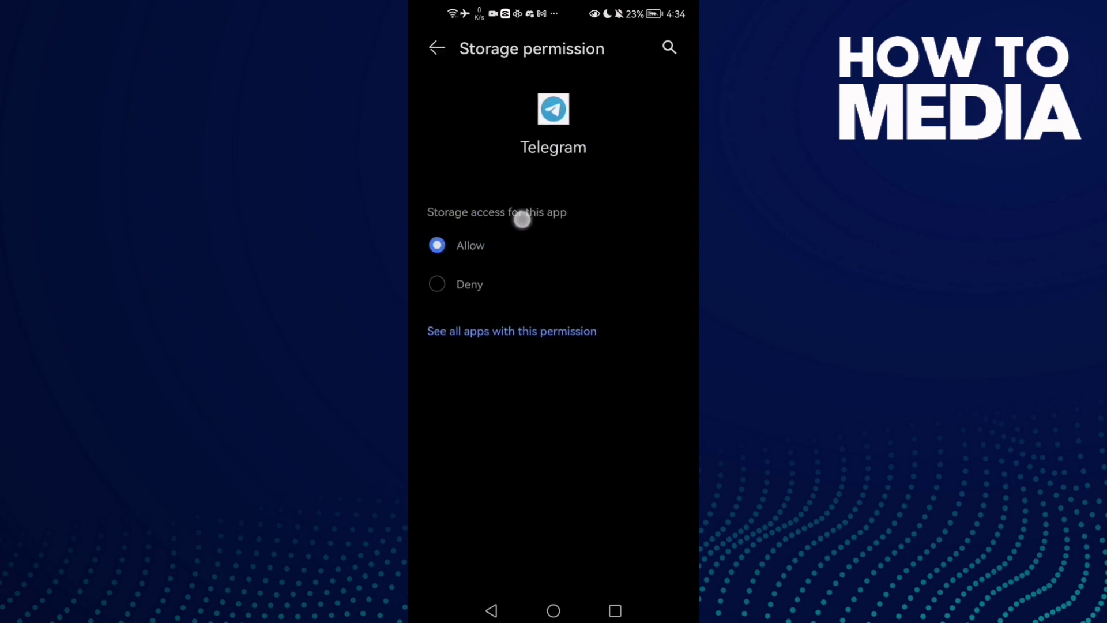
pyautogui.click(490, 610)
pyautogui.click(490, 610)
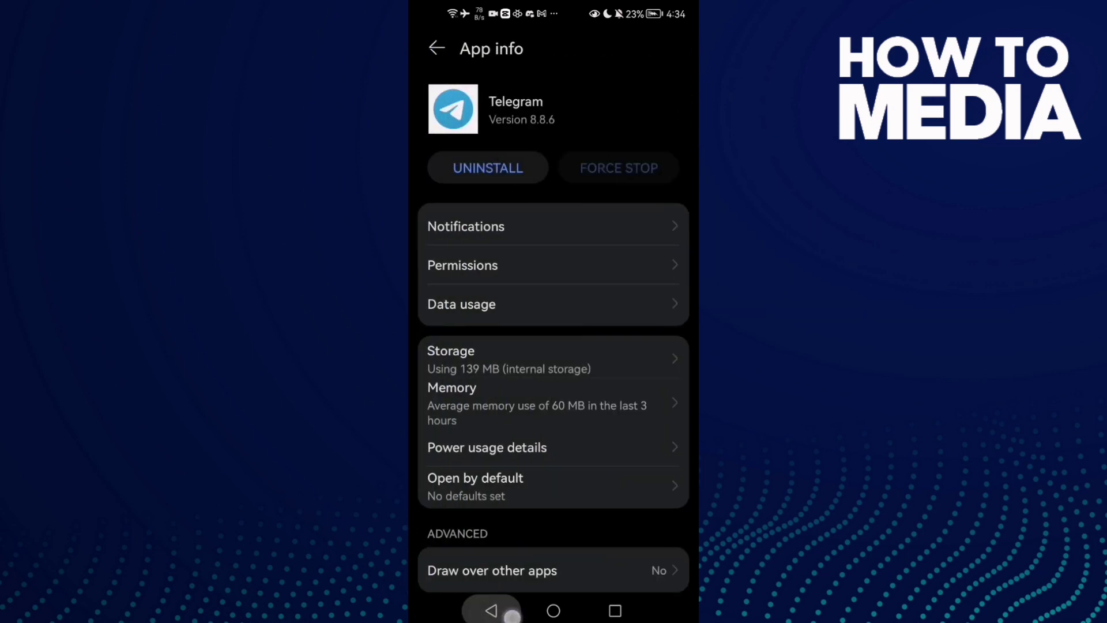
pyautogui.click(491, 610)
pyautogui.click(554, 611)
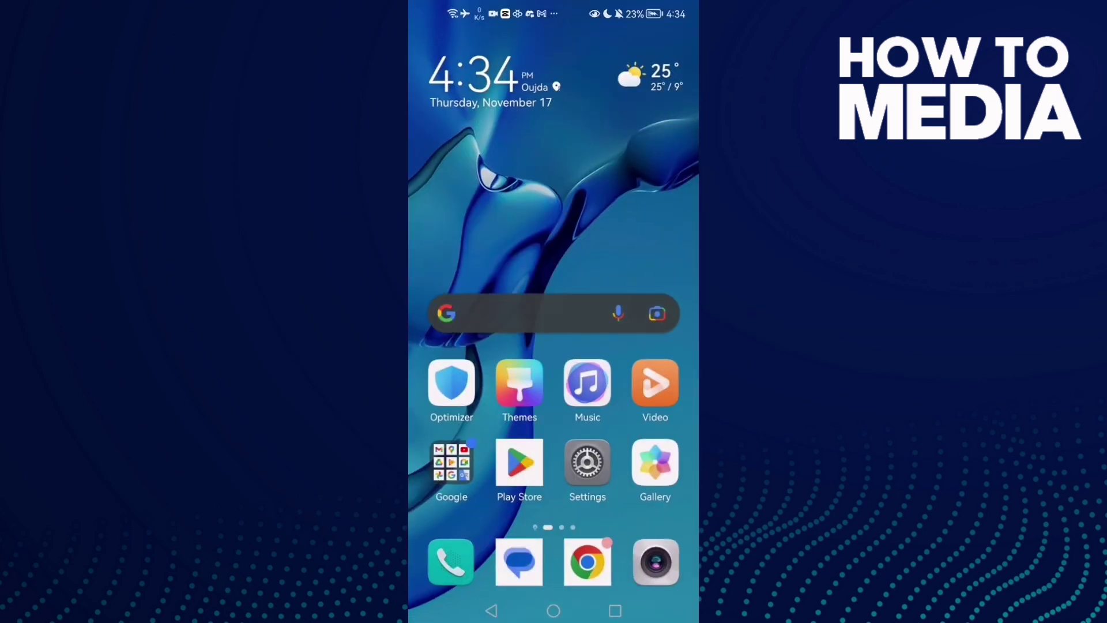
pyautogui.click(519, 463)
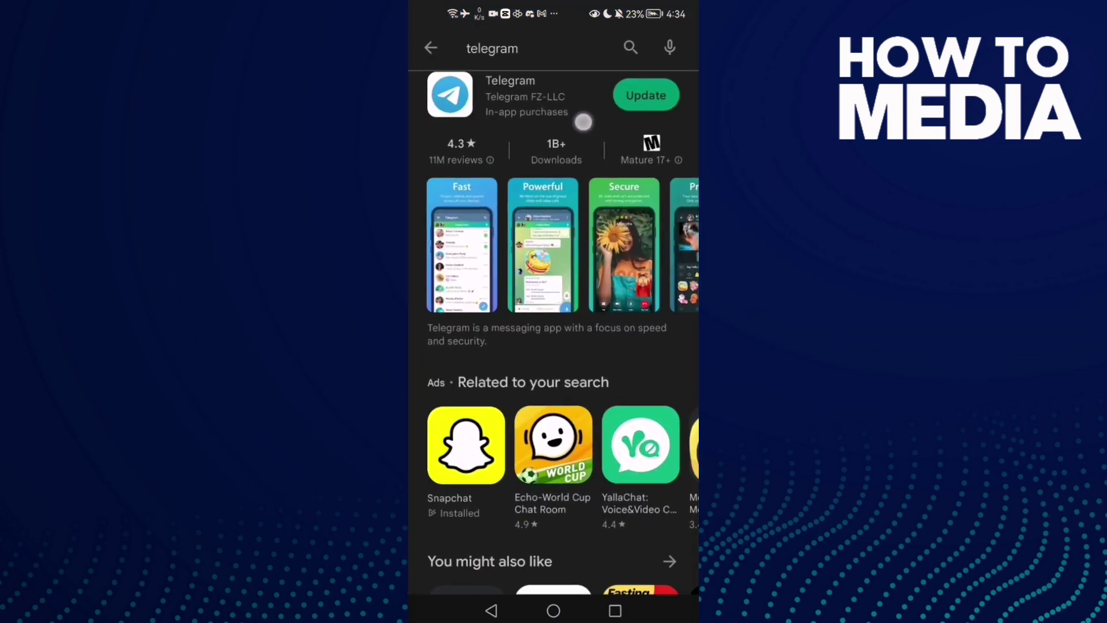
pyautogui.moveTo(568, 99); pyautogui.dragTo(568, 111)
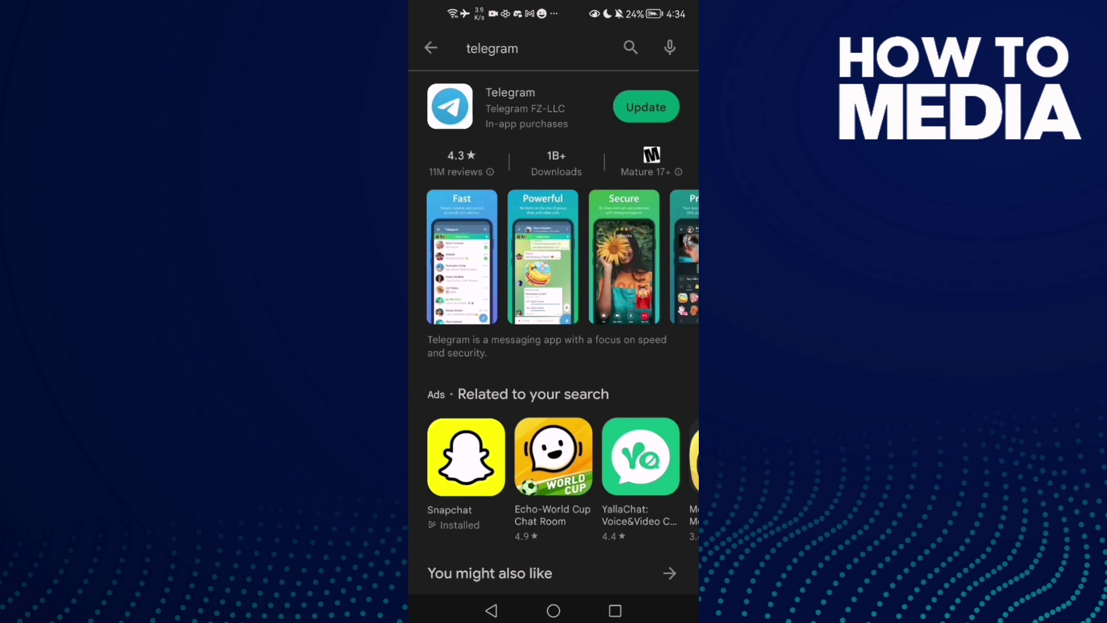
pyautogui.click(553, 611)
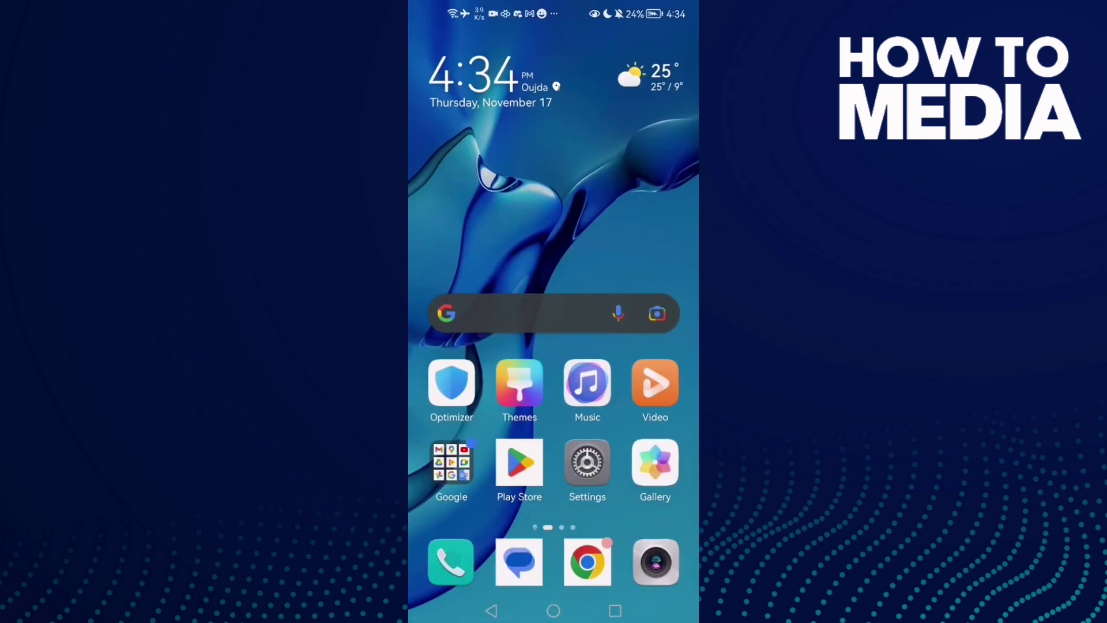